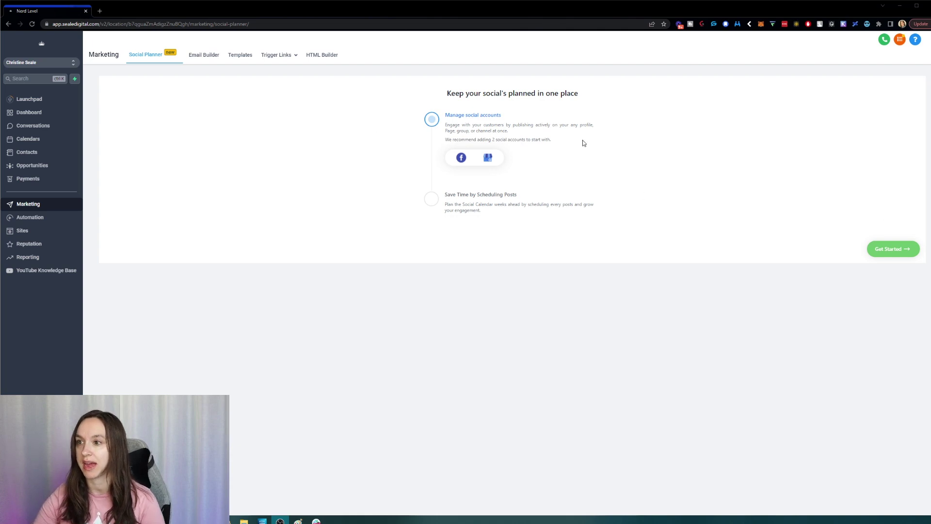
Authorize LeadConnector on Facebook as the current user, granting access to its Pages.
click(479, 116)
click(462, 157)
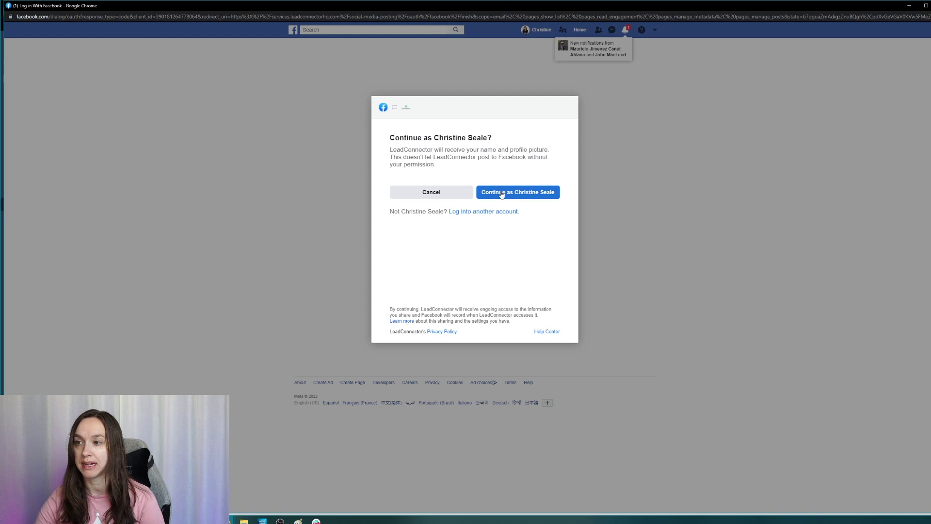
click(502, 192)
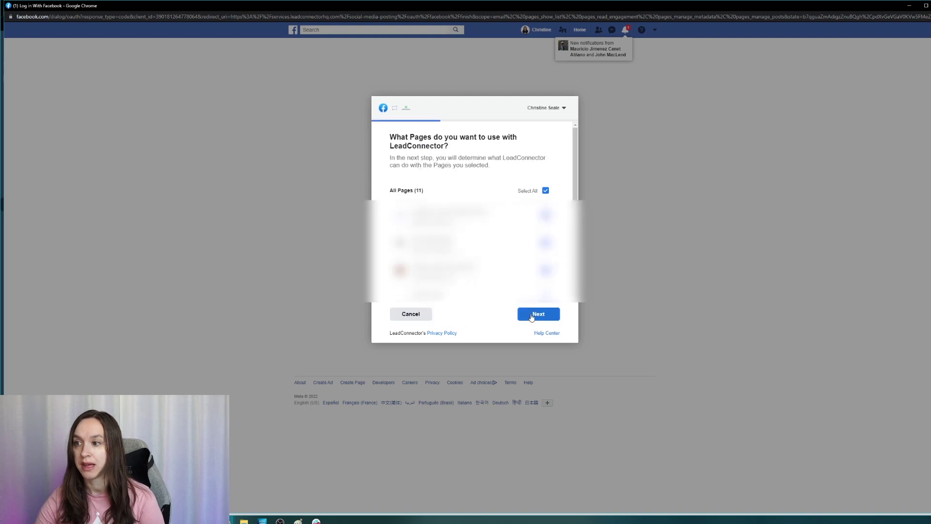
click(531, 318)
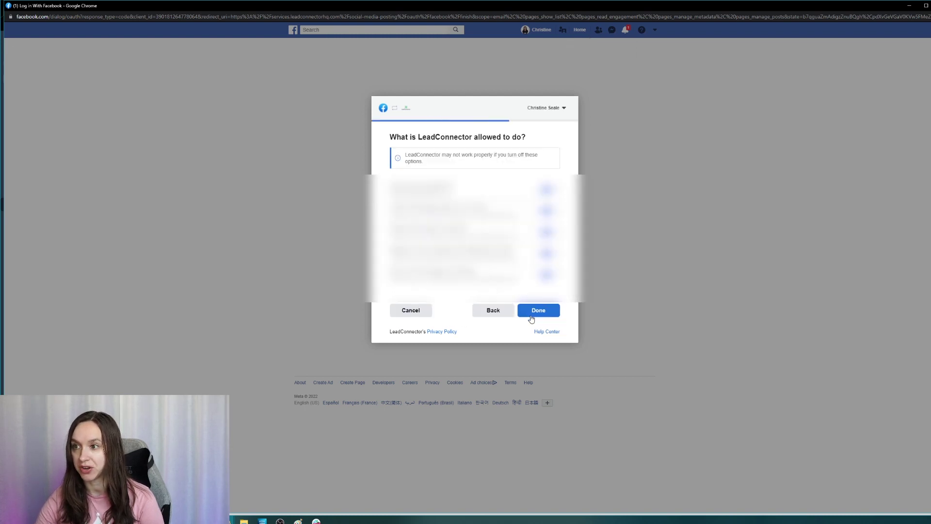
click(535, 315)
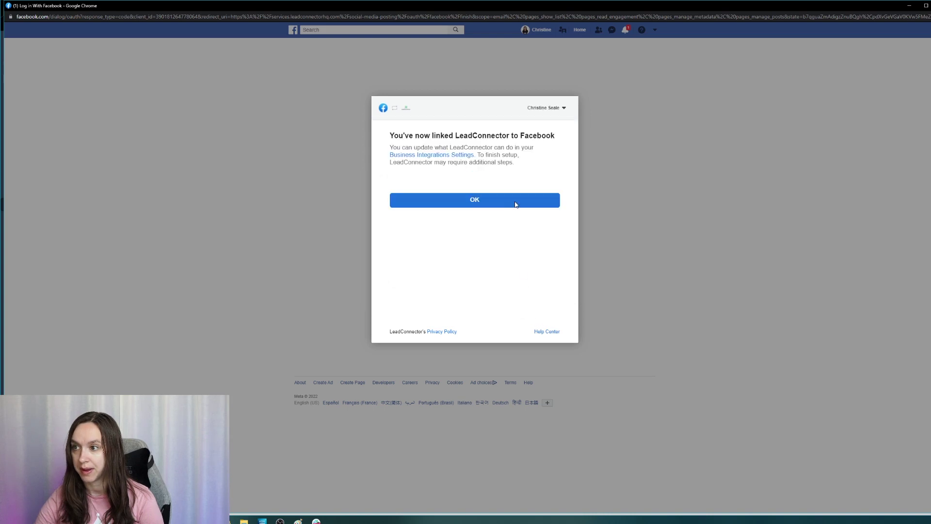
click(512, 202)
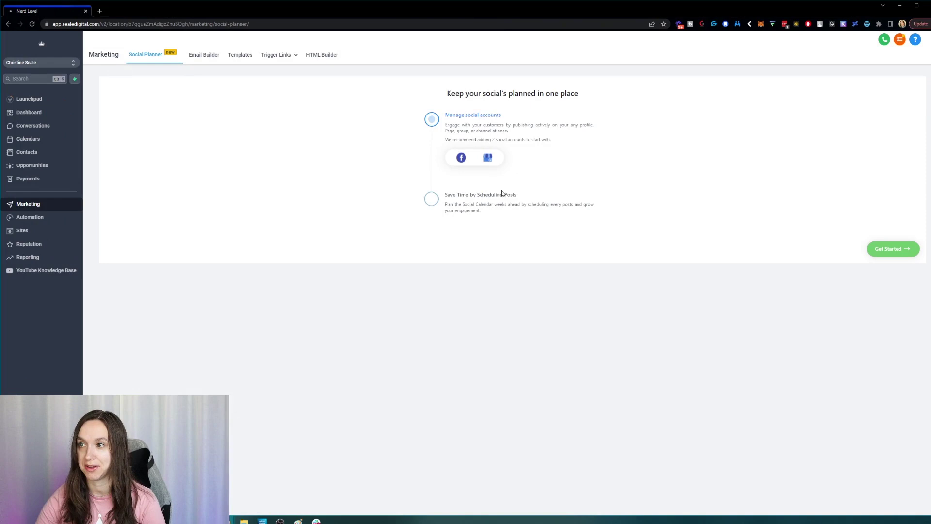
Select the first page in 'Choose Facebook pages' and allow it to connect.
scroll(470, 296, down, 2)
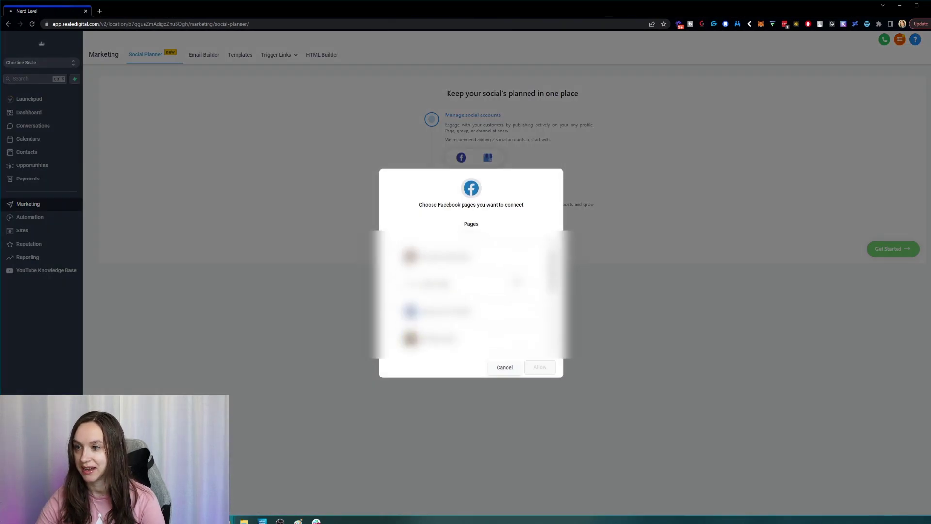
scroll(471, 296, down, 1)
scroll(471, 295, down, 2)
scroll(470, 296, down, 2)
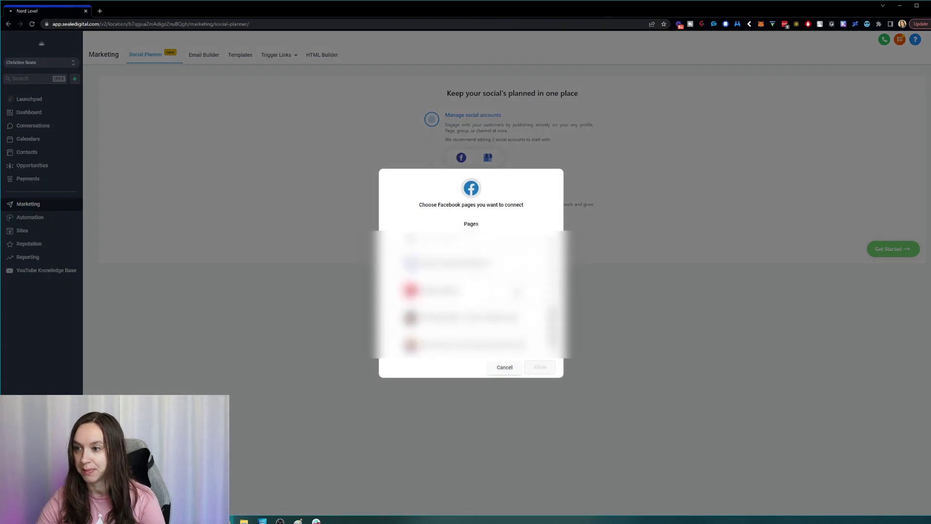
scroll(470, 296, up, 2)
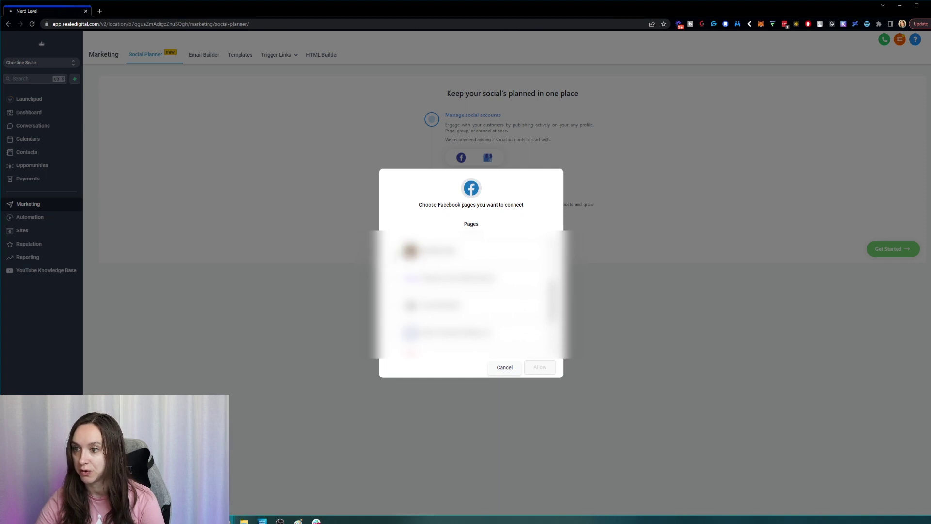
click(395, 250)
click(526, 370)
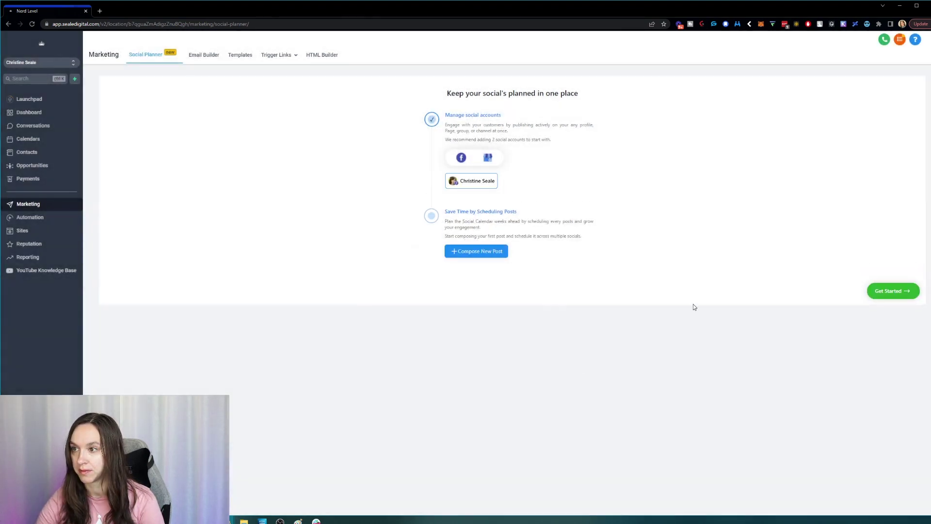
Sign in with the first Google account and allow Lead Connector access for Google My Business.
click(488, 158)
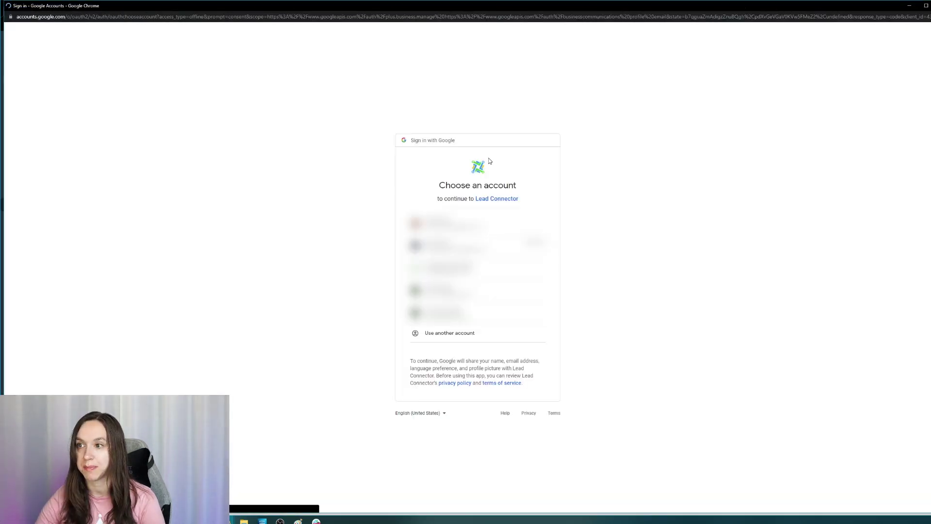
click(437, 223)
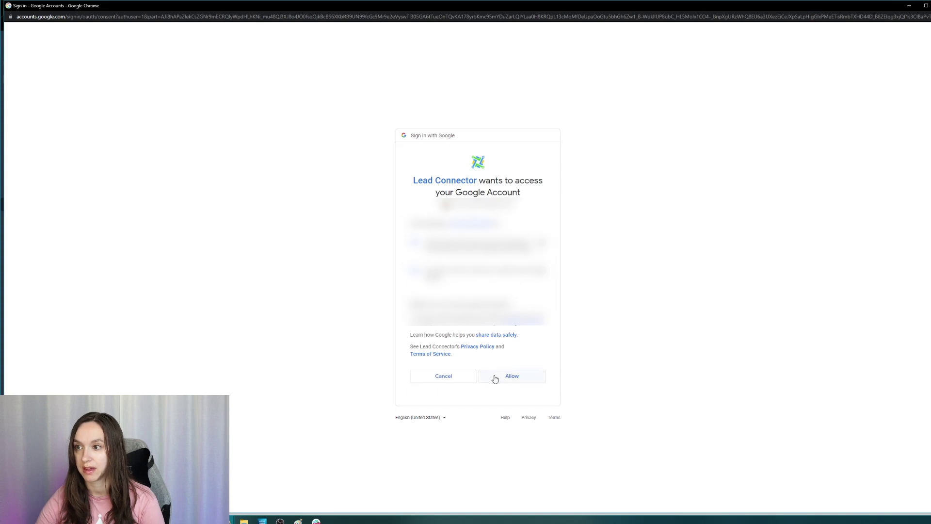
click(494, 378)
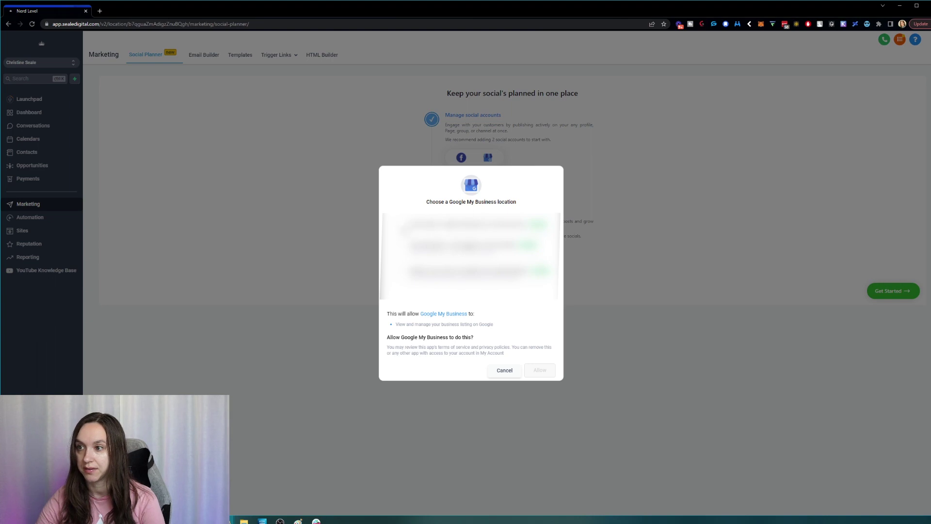
Select and allow the first Google My Business location, Seale Digital.
click(396, 224)
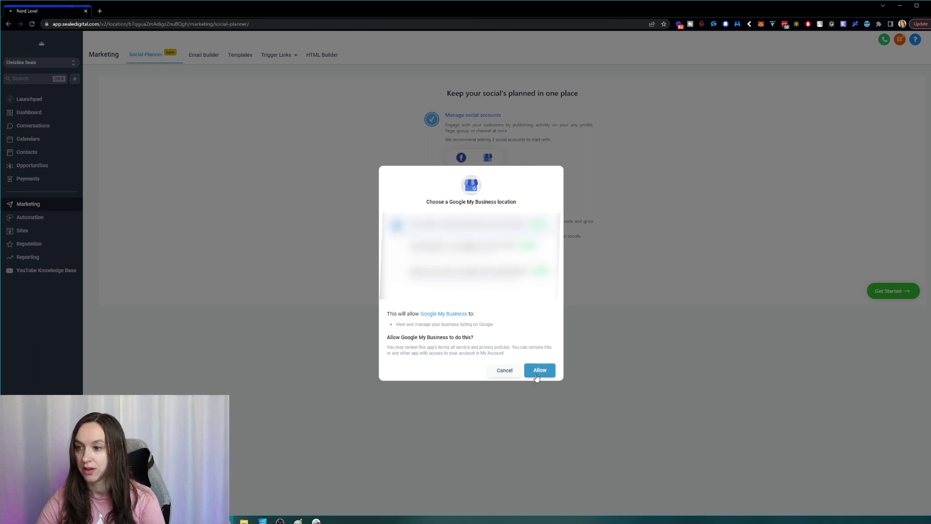
click(537, 377)
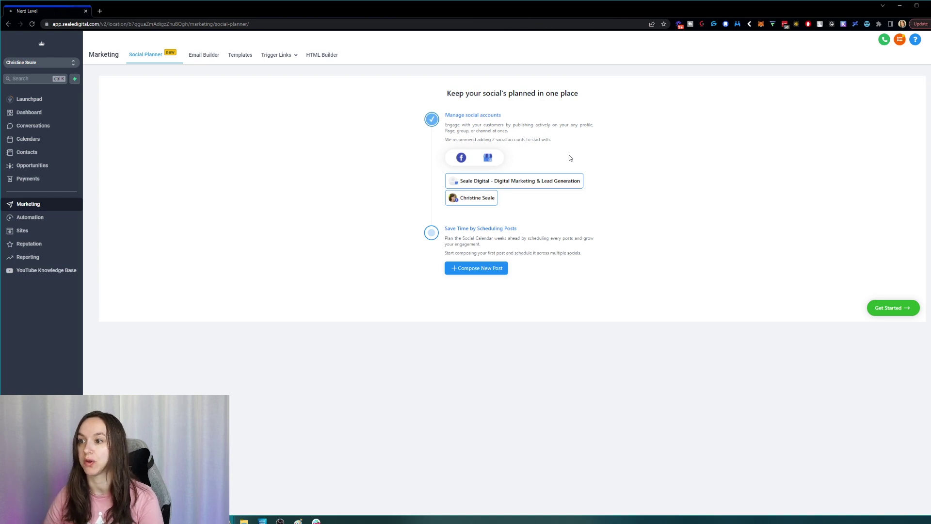
Start a new post targeting the Facebook page and the Seale Digital business.
click(483, 274)
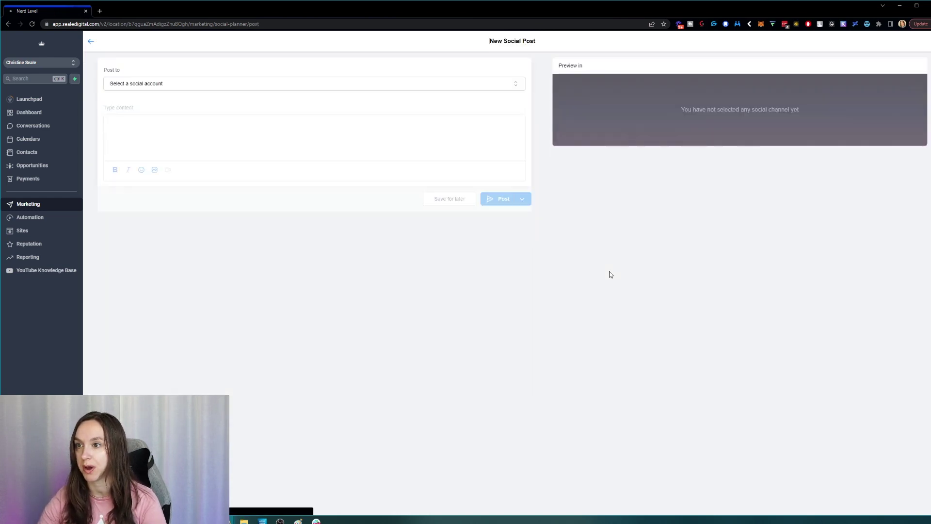
click(153, 87)
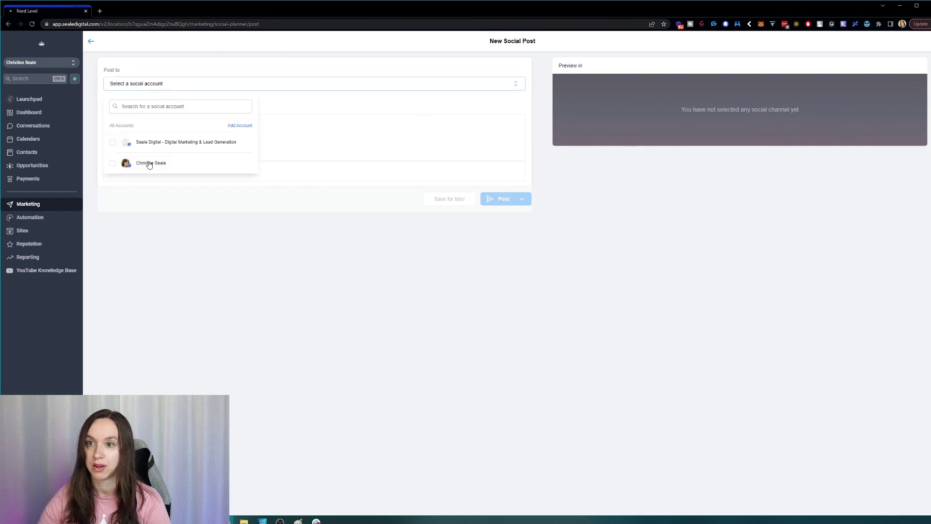
click(113, 165)
click(113, 146)
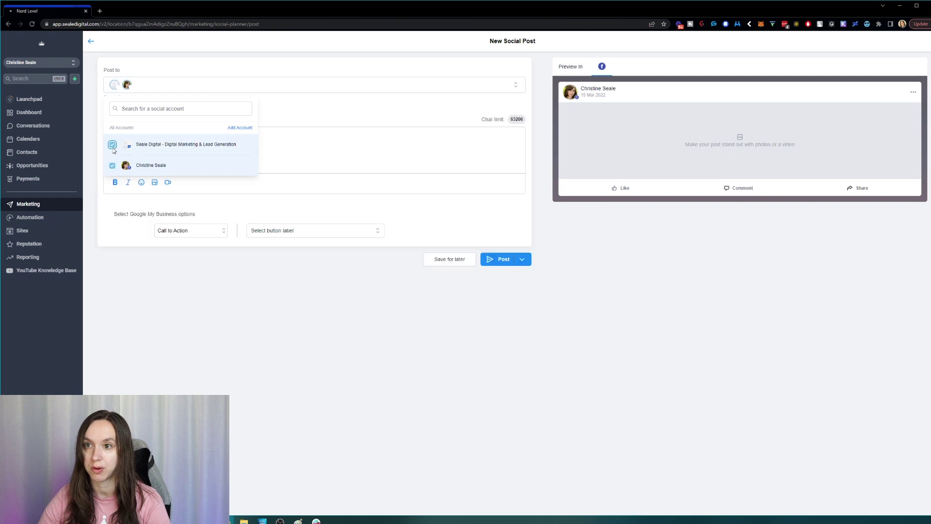
click(328, 139)
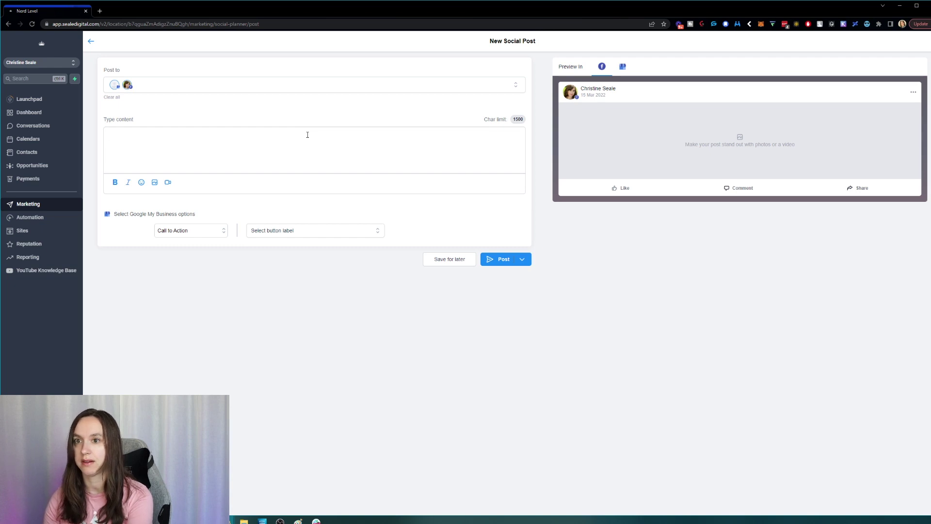
Enter 'This is a test' as the post content, briefly checking the media library.
text(This is a test)
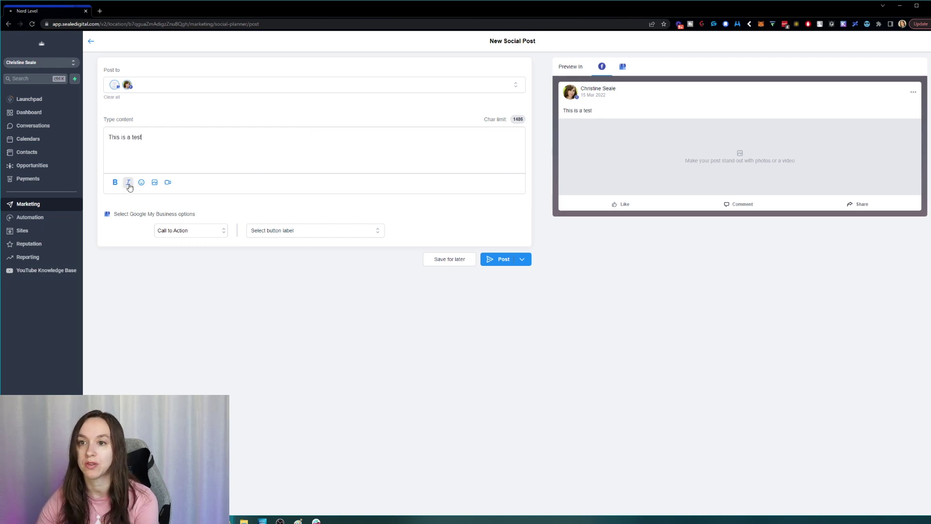
click(167, 183)
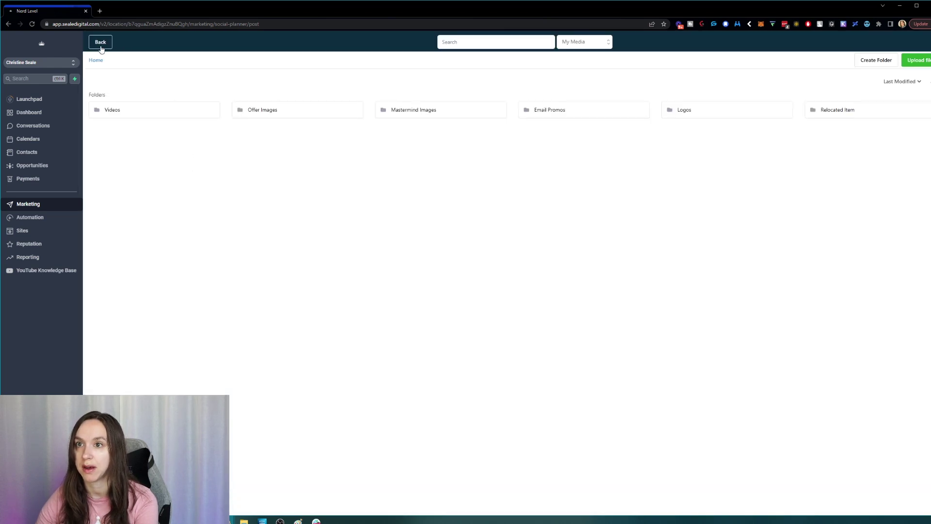
click(100, 47)
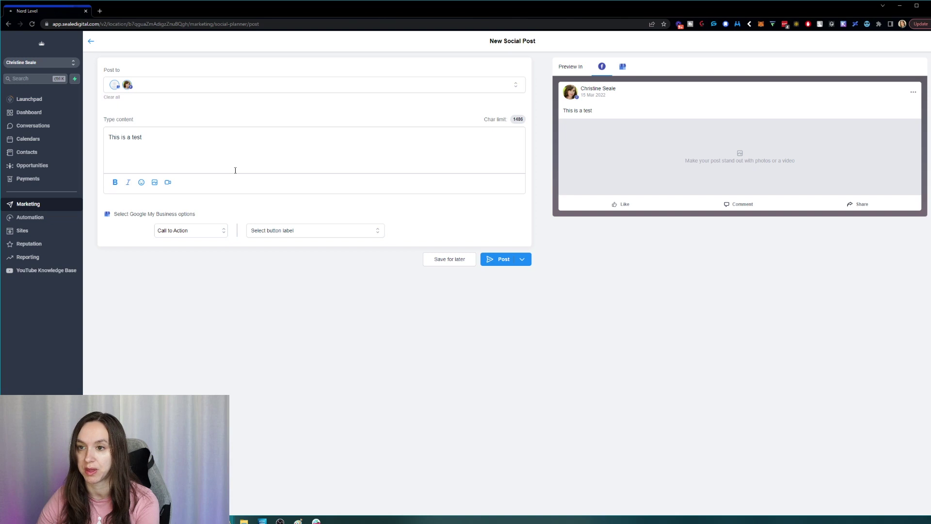
Review the Google post type and call-to-action options, then schedule the post for March 29, 3:00 PM.
click(176, 231)
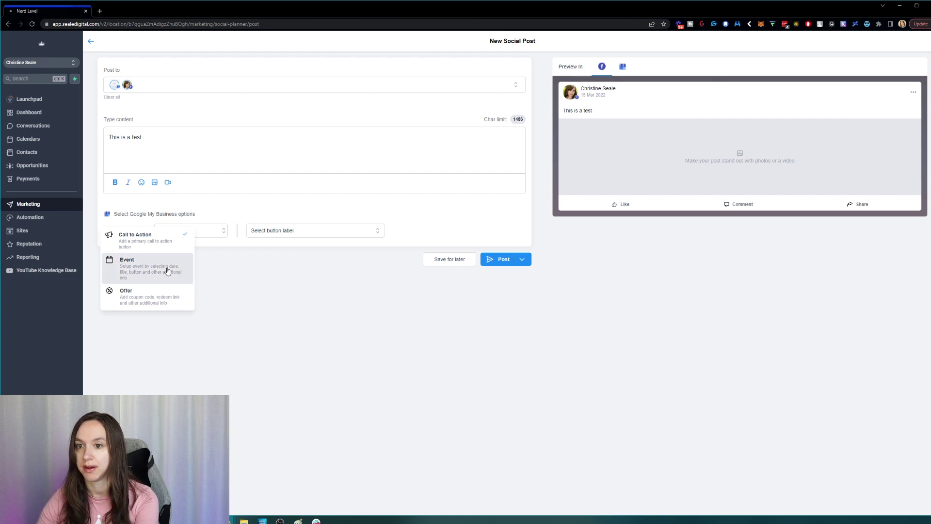
click(298, 231)
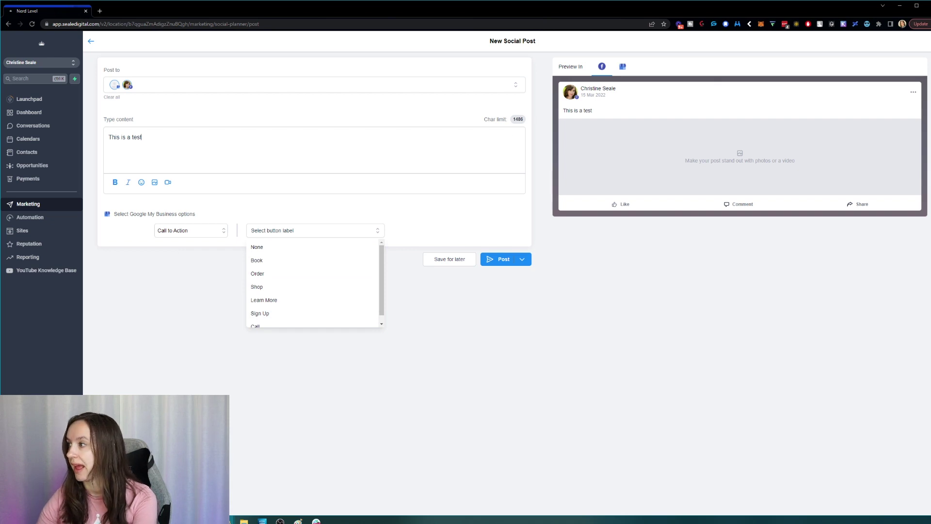
click(523, 262)
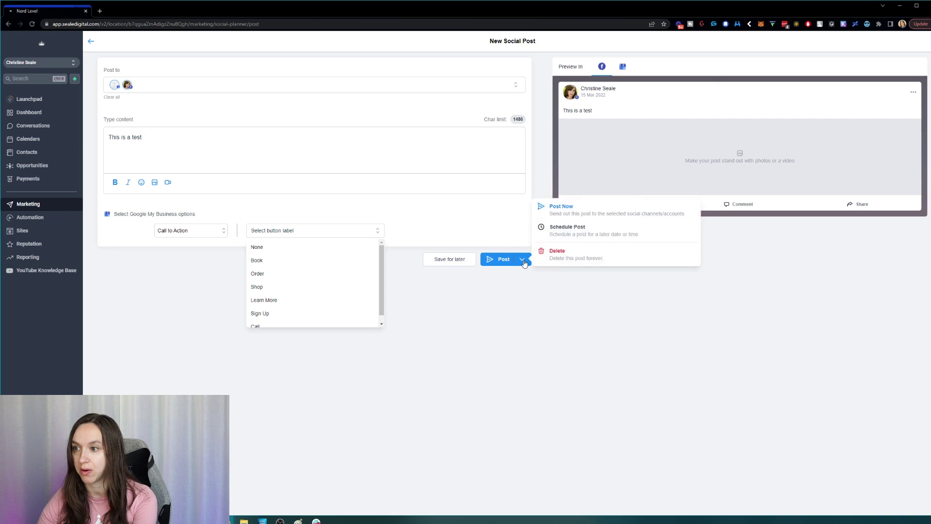
click(572, 233)
click(492, 273)
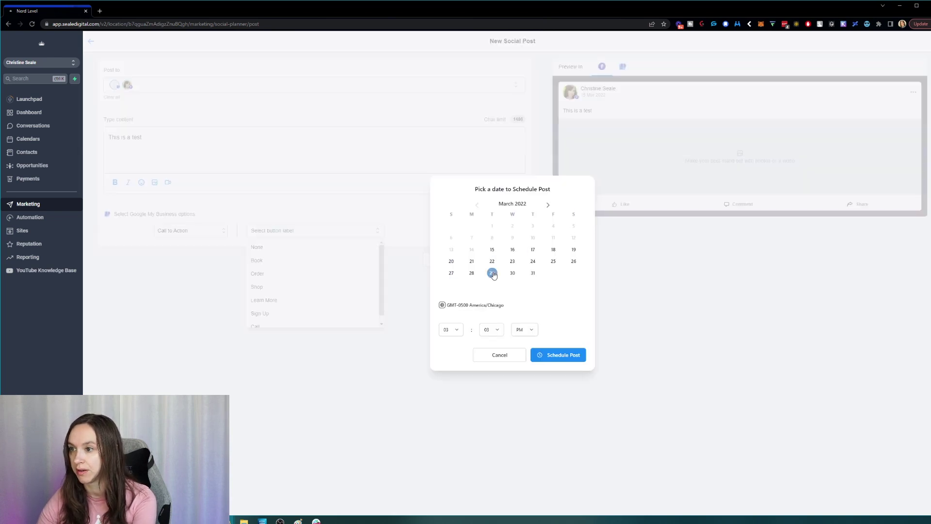
click(550, 358)
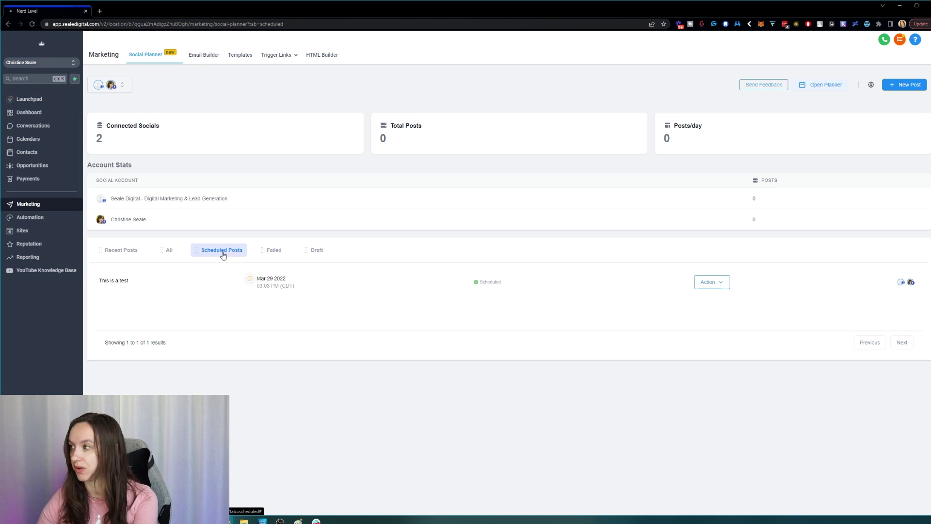
click(127, 253)
click(170, 255)
click(226, 258)
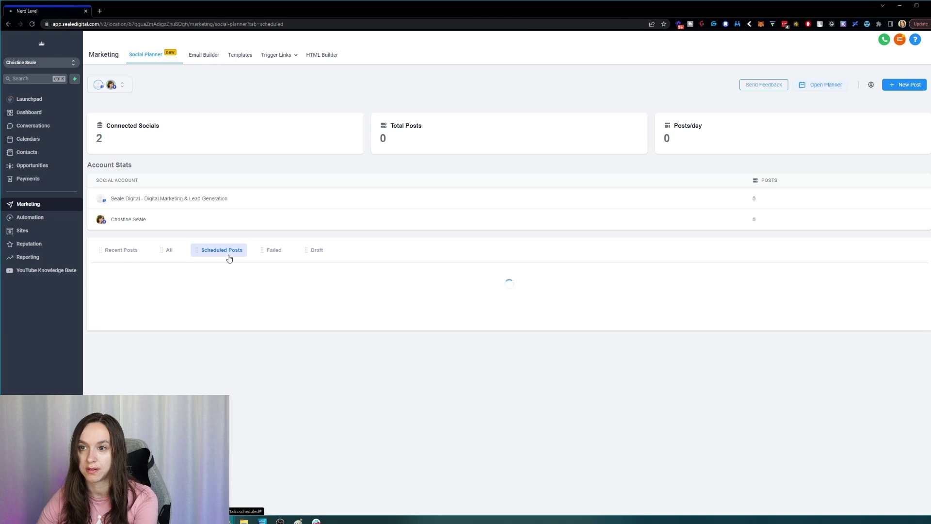
click(284, 253)
click(316, 251)
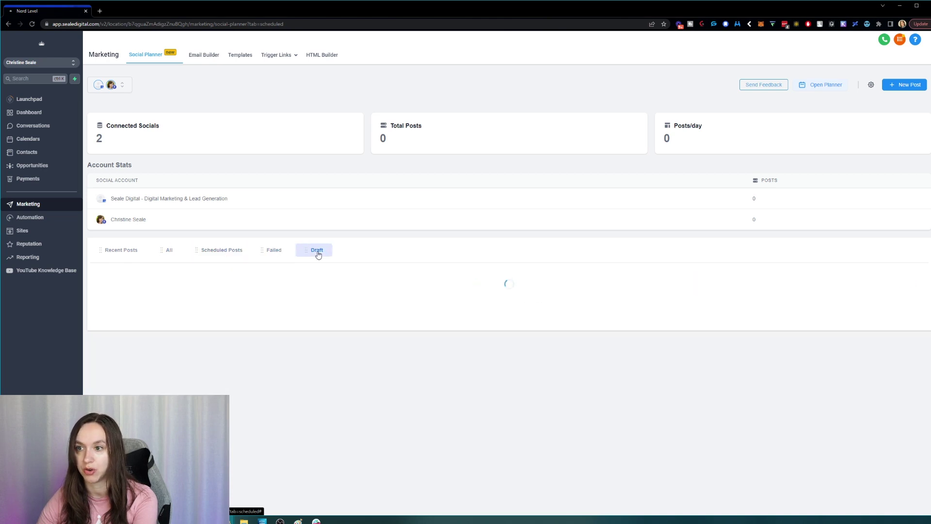
click(241, 257)
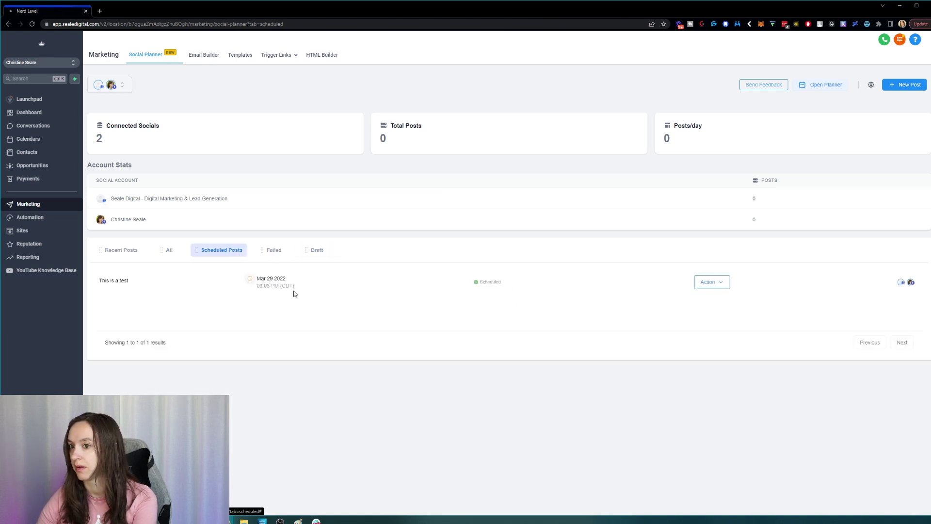
click(709, 281)
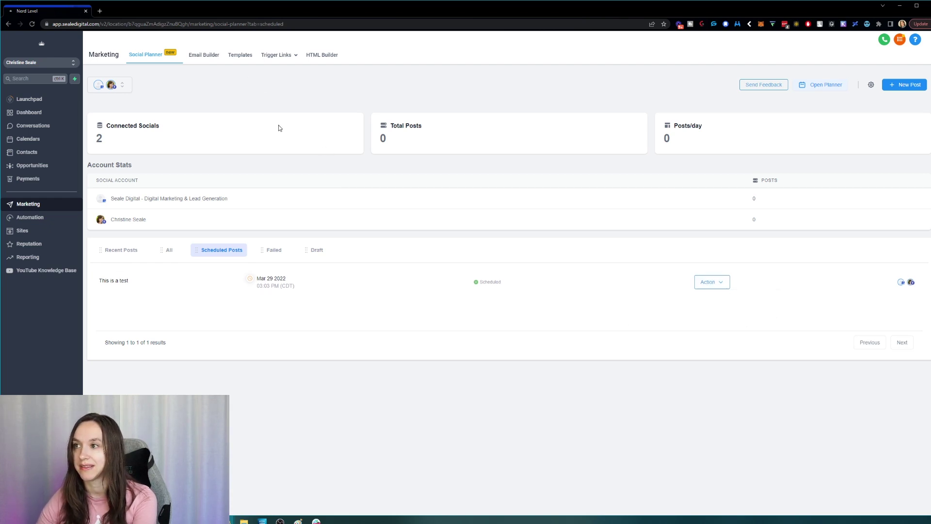
View the March 2022 planner calendar with the test post on the 29th, toggling Week and Month views.
click(806, 91)
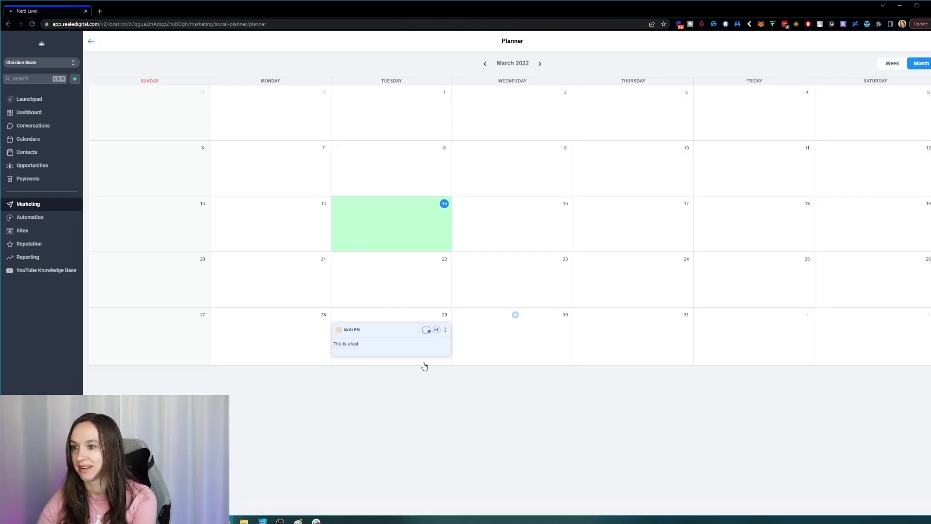
mouse_move(391, 339)
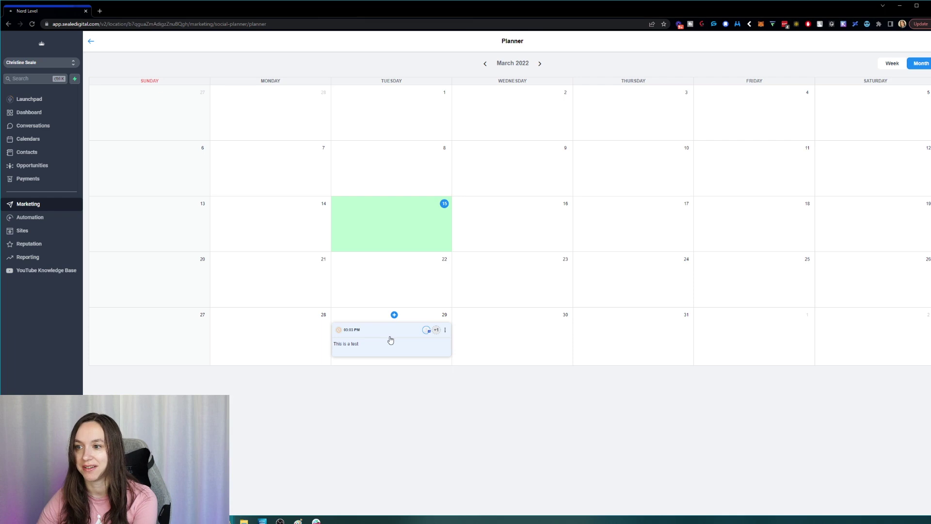
mouse_move(379, 339)
mouse_down()
mouse_move(499, 342)
mouse_move(751, 290)
mouse_move(279, 353)
mouse_move(659, 354)
mouse_move(370, 353)
mouse_move(395, 355)
mouse_up()
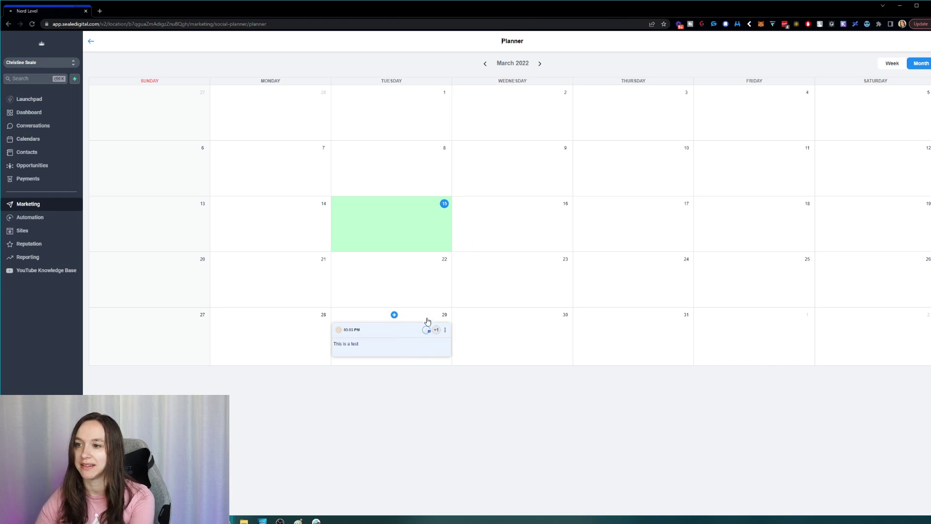
click(894, 66)
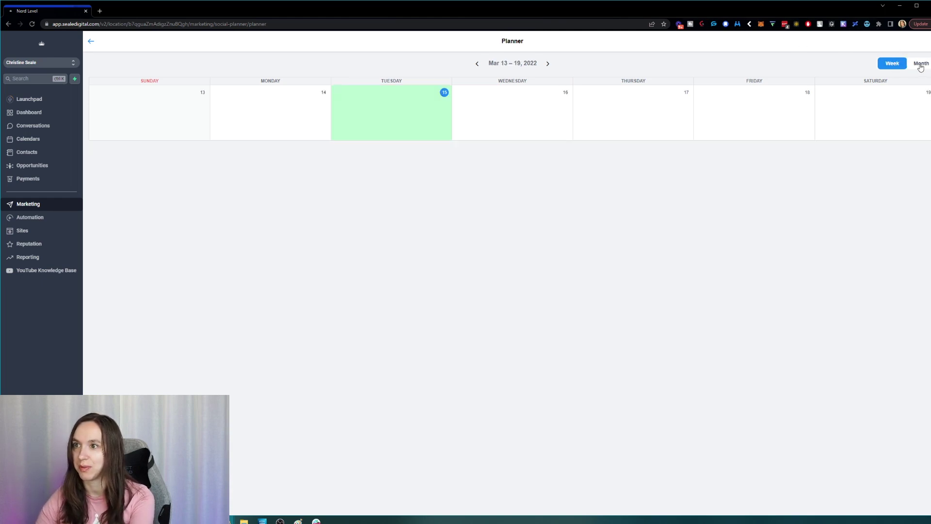
click(918, 64)
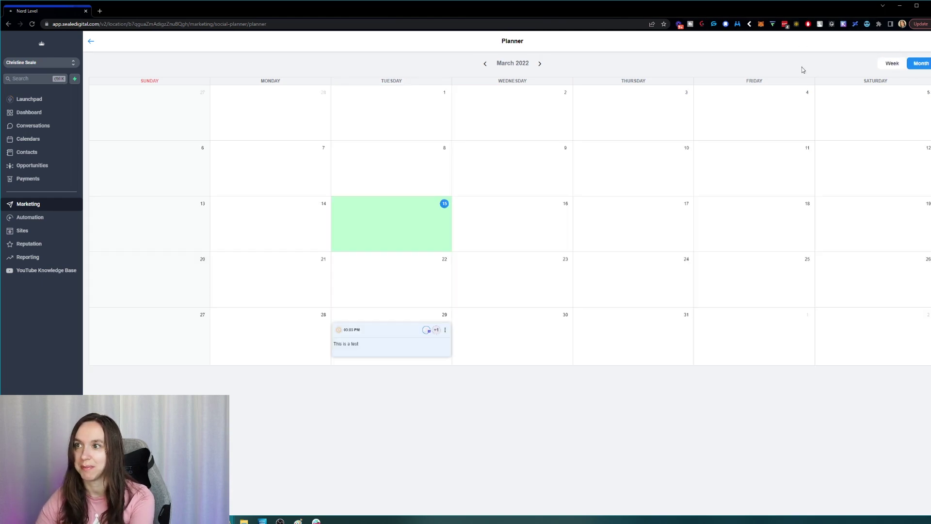
Leave the planner calendar for the Social Planner overview.
click(92, 42)
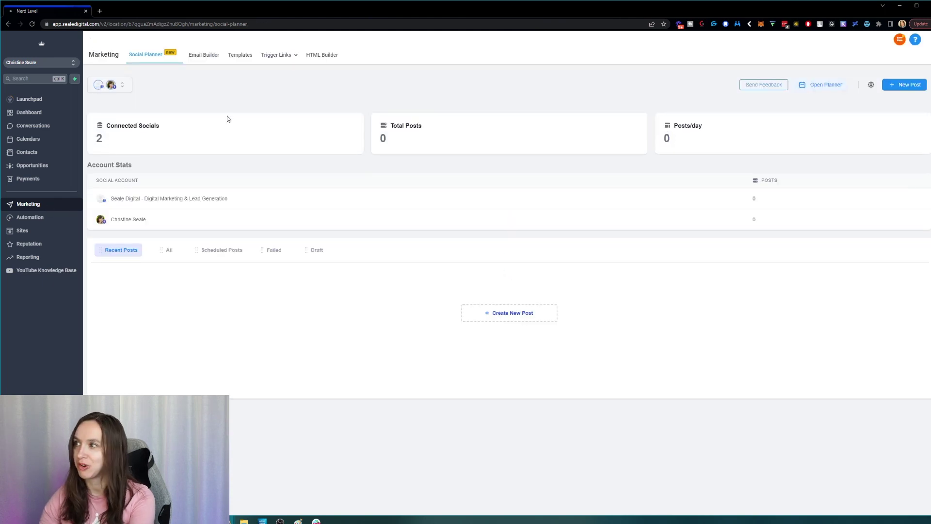